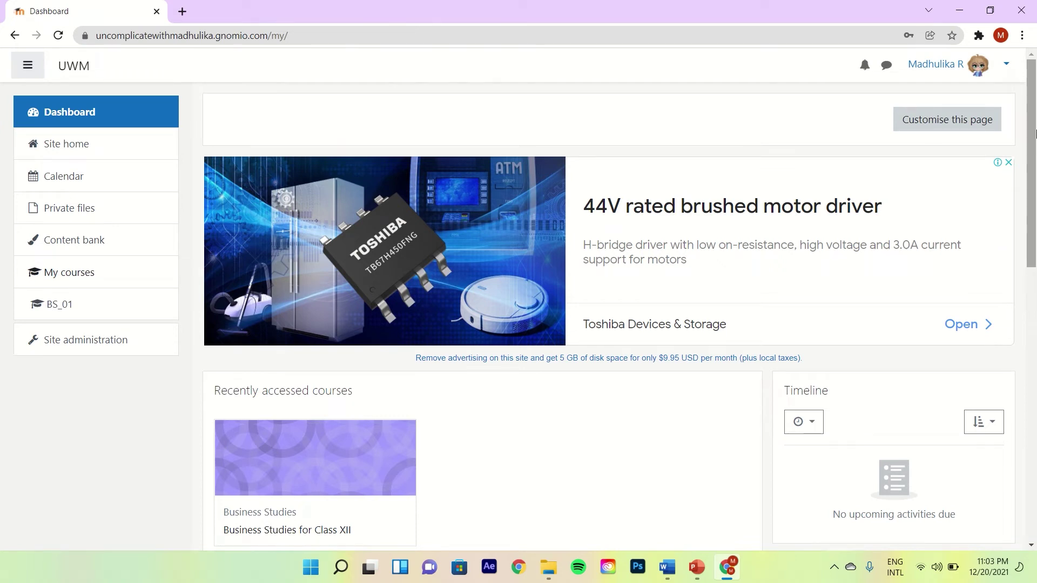
# Step: Open the BS_01 course (Business Studies for Class XII) and turn on editing mode
pyautogui.click(65, 303)
pyautogui.moveTo(1033, 238); pyautogui.dragTo(1034, 334)
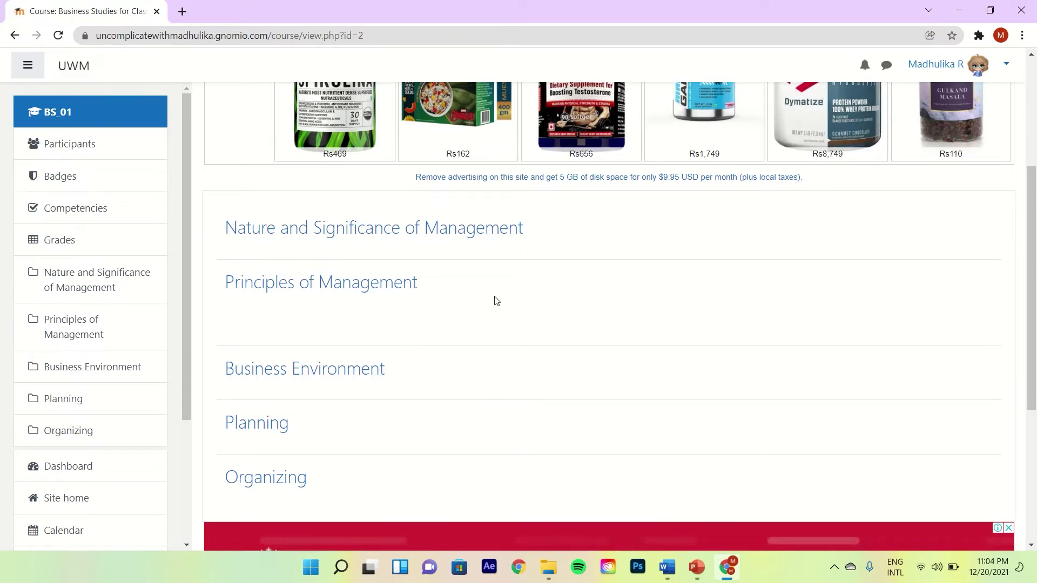
pyautogui.moveTo(1032, 180); pyautogui.dragTo(1034, 76)
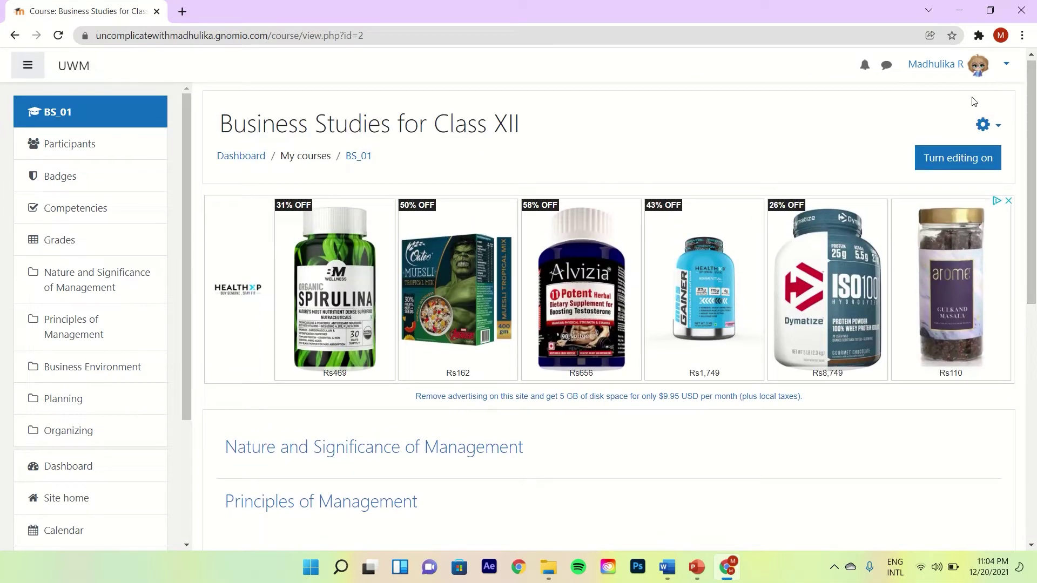
pyautogui.click(959, 159)
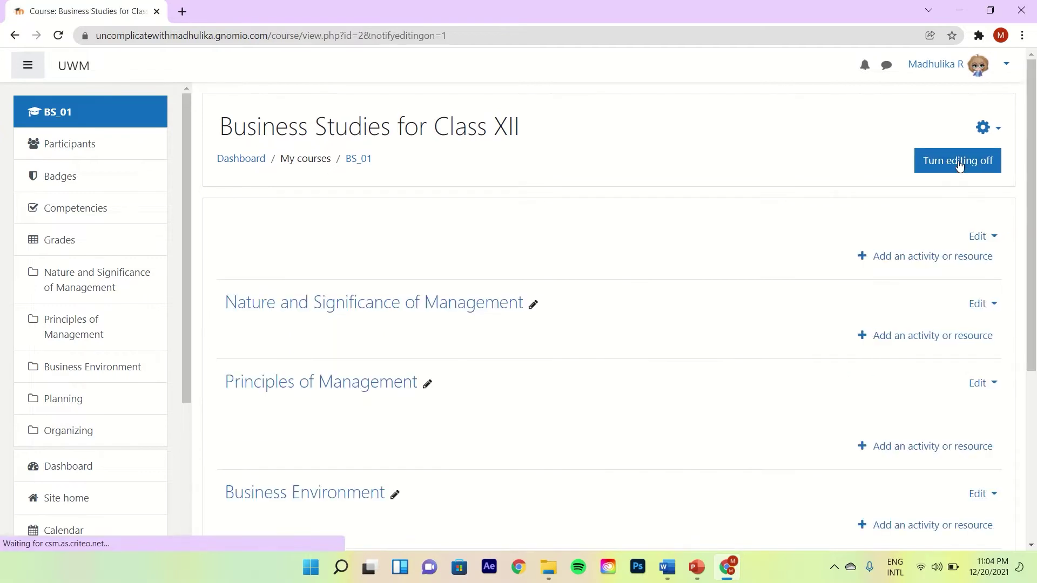
# Step: Open the name of the Nature and Significance of Management topic for inline editing and keep the name
pyautogui.moveTo(1035, 202); pyautogui.dragTo(1034, 245)
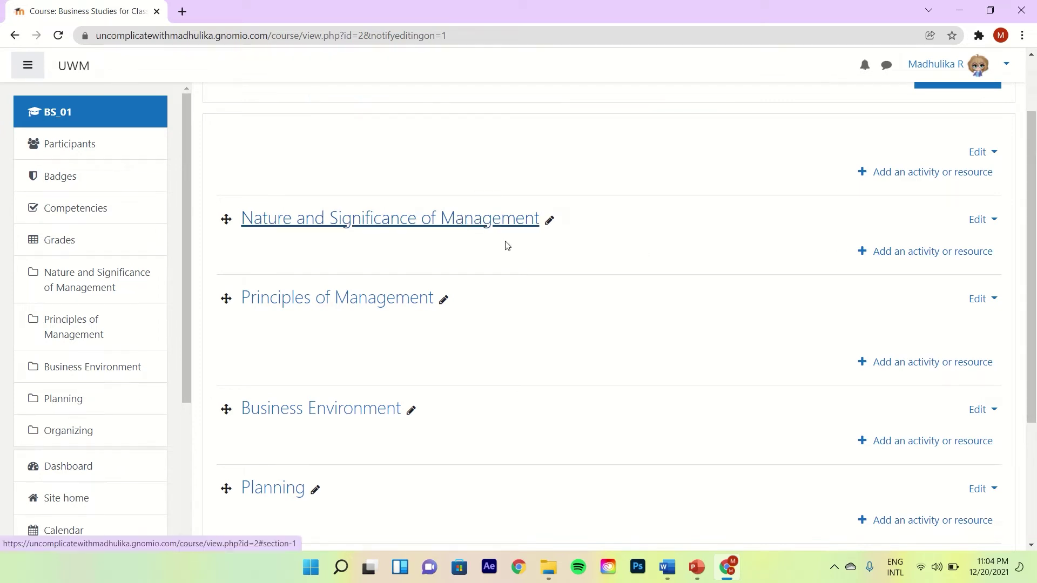
pyautogui.click(550, 220)
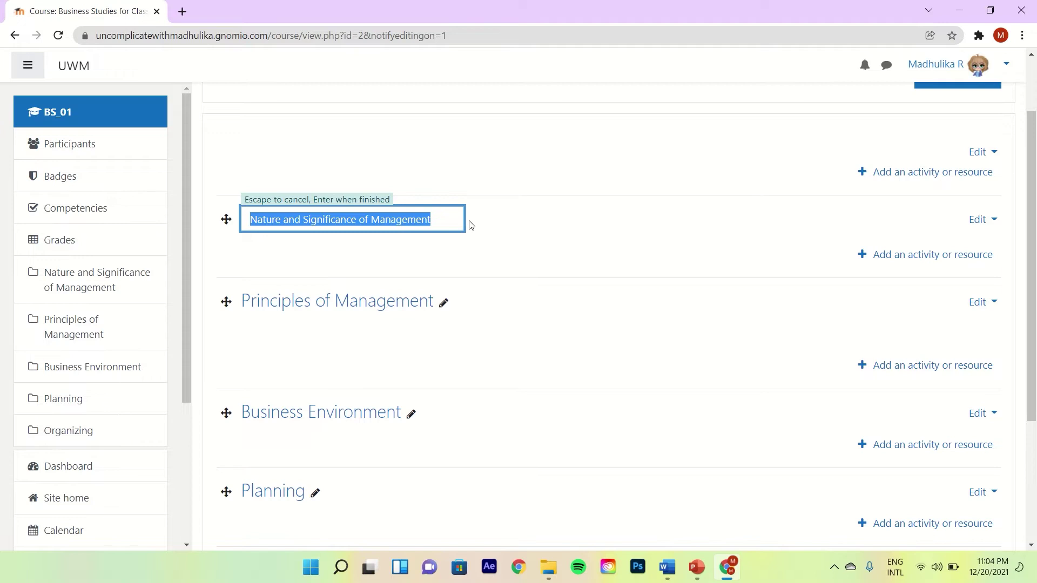
pyautogui.press('Return')
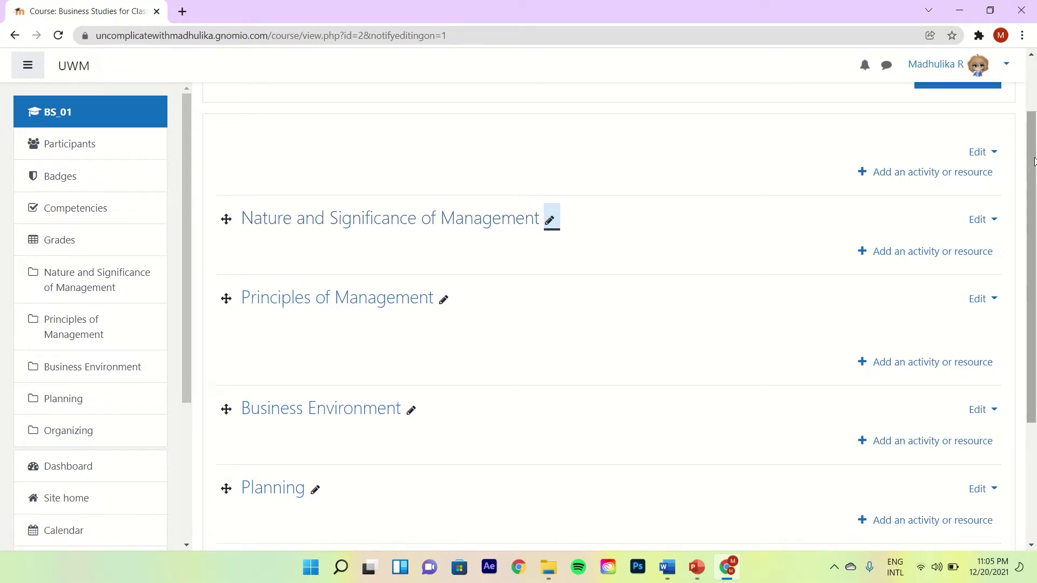
# Step: Open the edit form of the Nature and Significance of Management topic and begin editing its summary
pyautogui.click(991, 220)
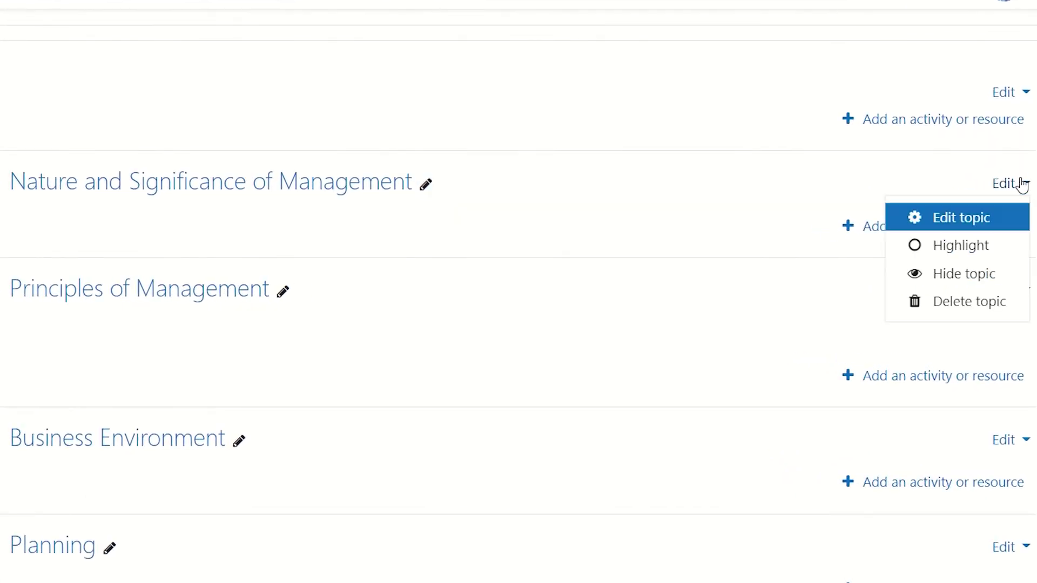
pyautogui.click(967, 226)
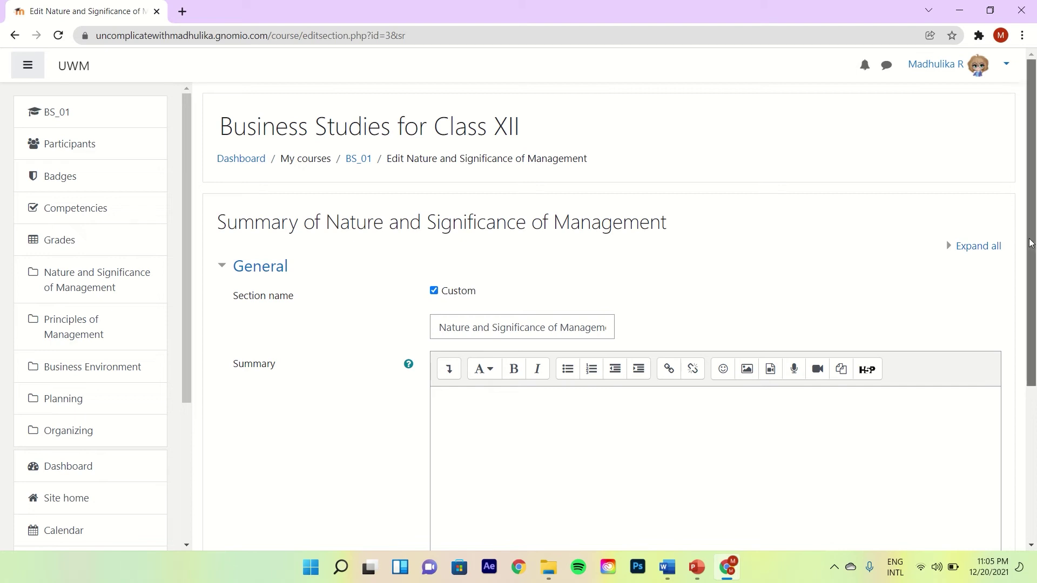
pyautogui.scroll(-2, 1030, 291)
pyautogui.scroll(-1, 1030, 292)
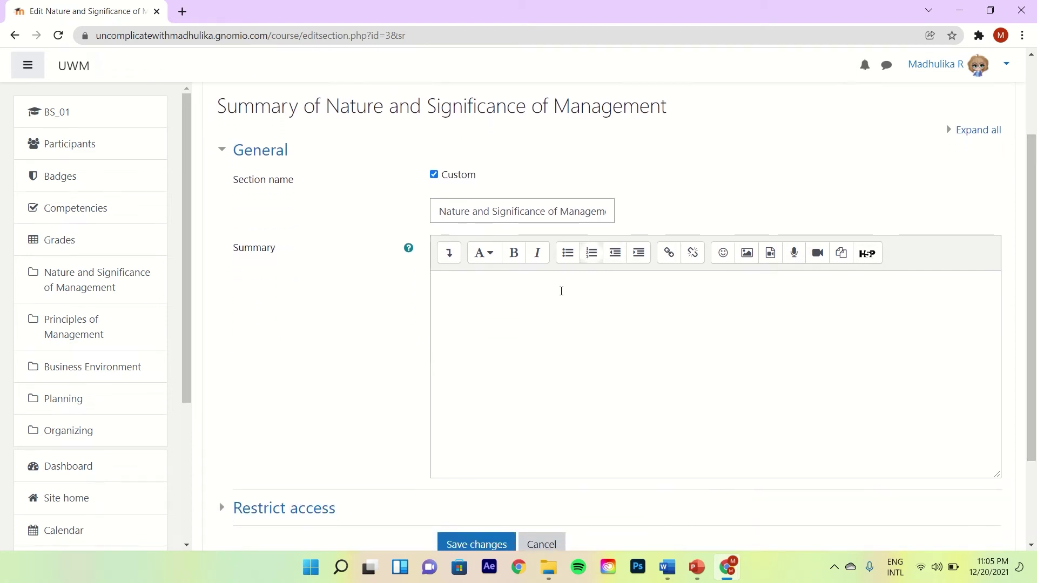
pyautogui.click(557, 302)
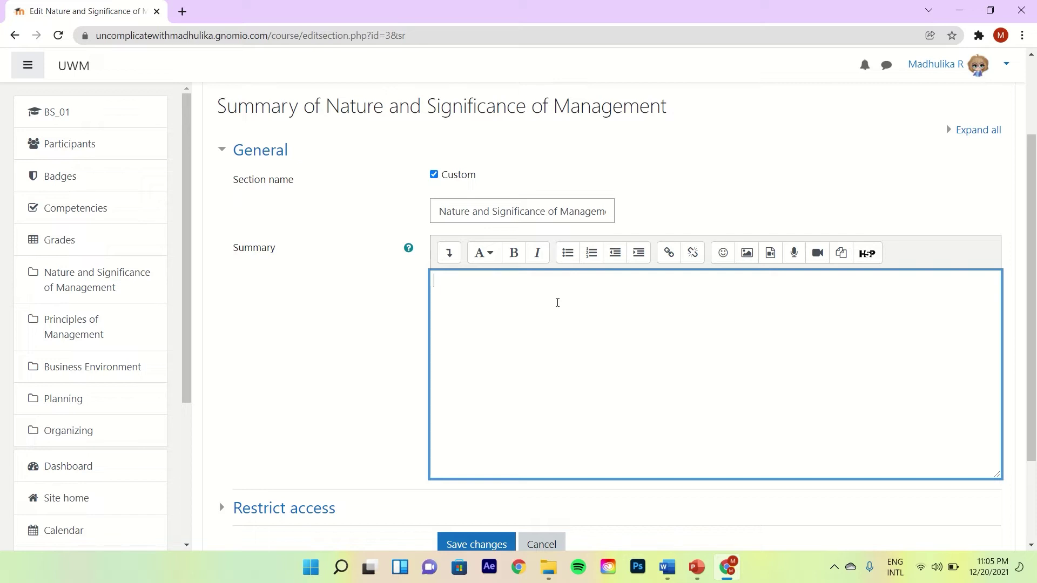
# Step: Copy the overview and learning outcomes for nature and significance of management from the Word document and paste them into the topic summary in Chrome
pyautogui.hotkey('alt', 'Tab')
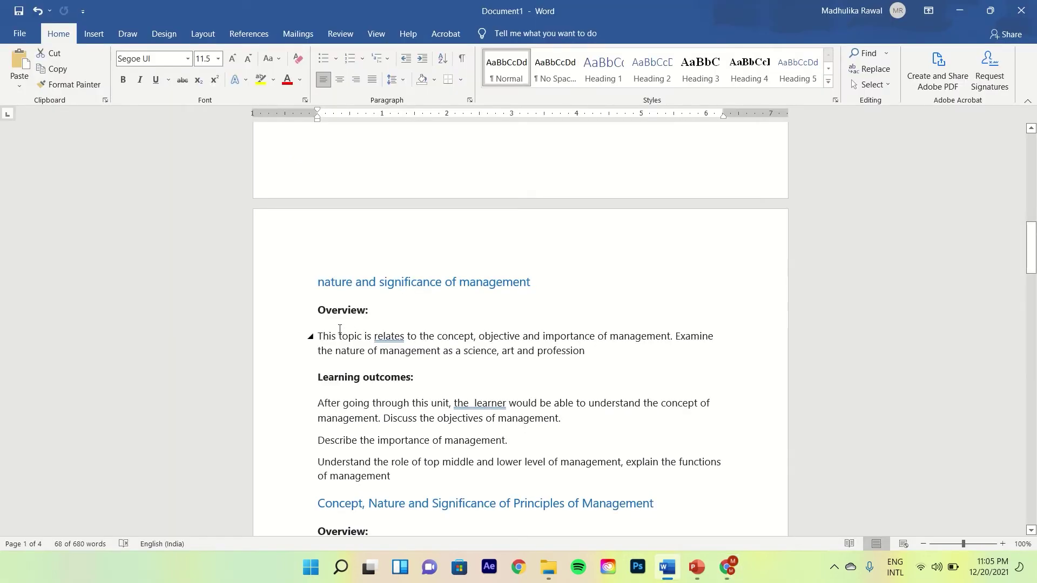
pyautogui.moveTo(319, 336); pyautogui.dragTo(484, 418)
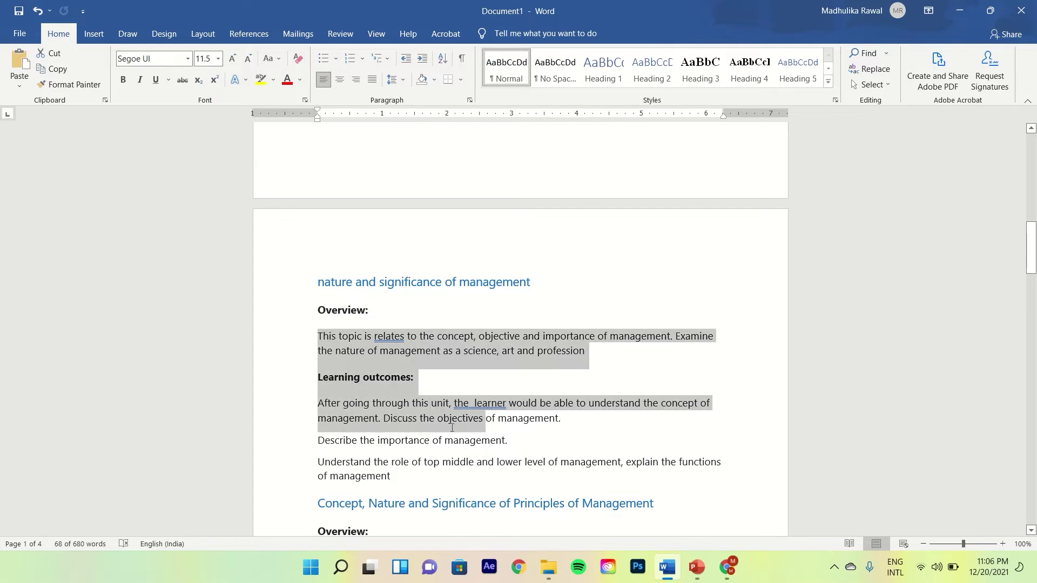
pyautogui.moveTo(320, 311); pyautogui.dragTo(470, 480)
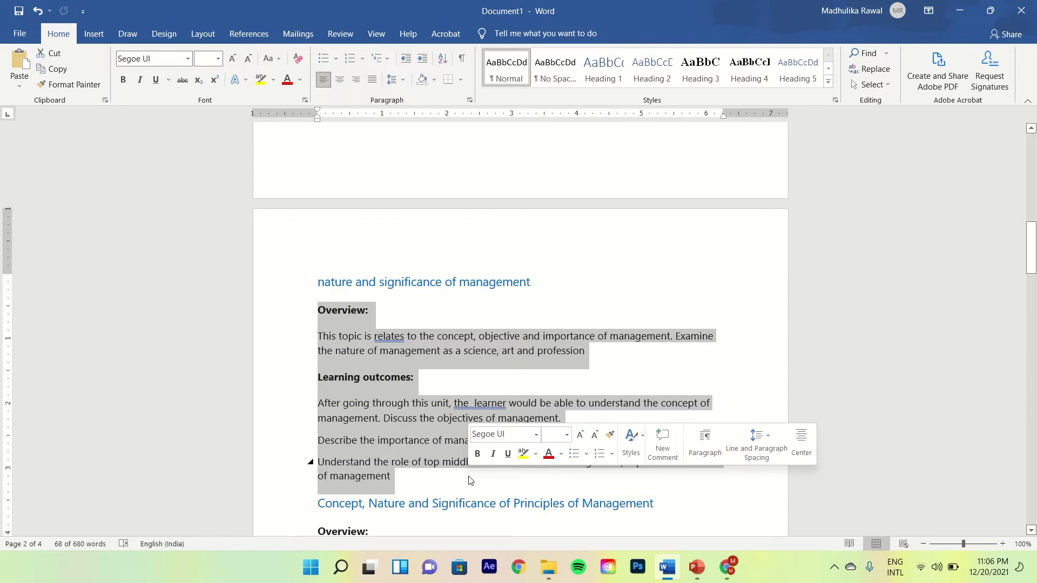
pyautogui.hotkey('ctrl', 'c')
pyautogui.hotkey('alt', 'Tab')
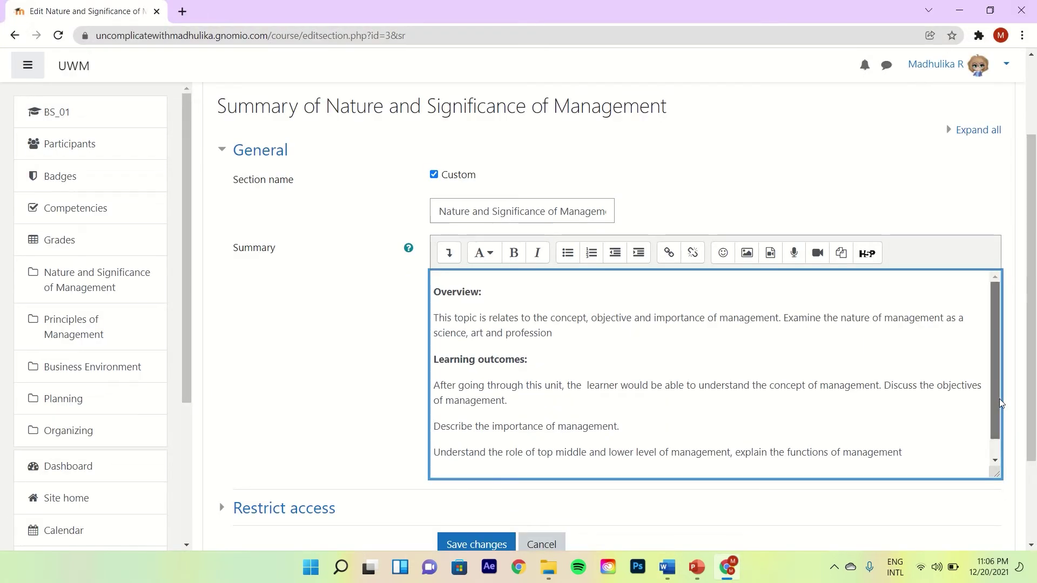
# Step: Format the "Overview:" line in the summary as Heading (large)
pyautogui.moveTo(999, 402); pyautogui.dragTo(1021, 378)
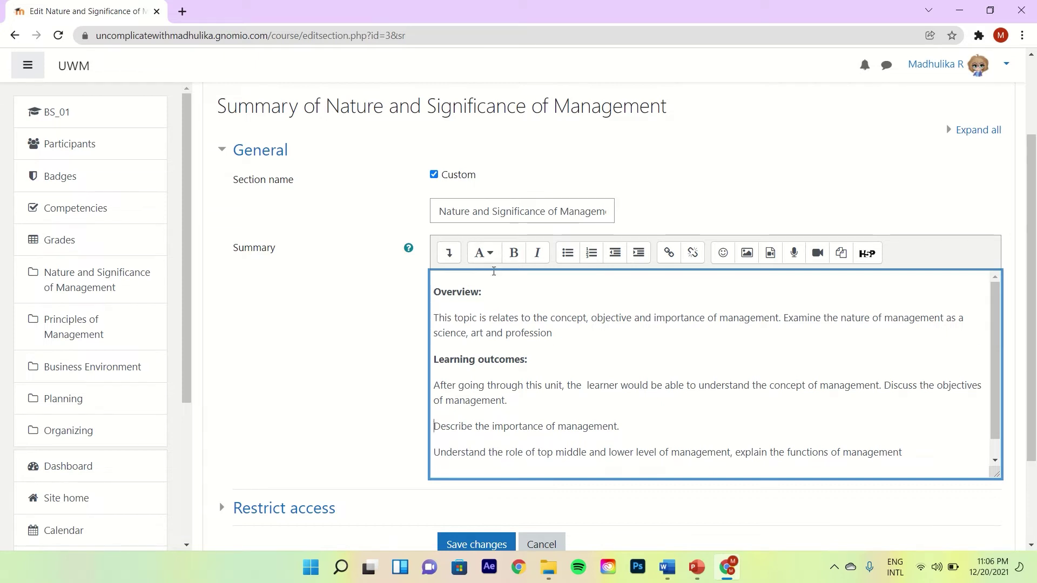
pyautogui.click(488, 256)
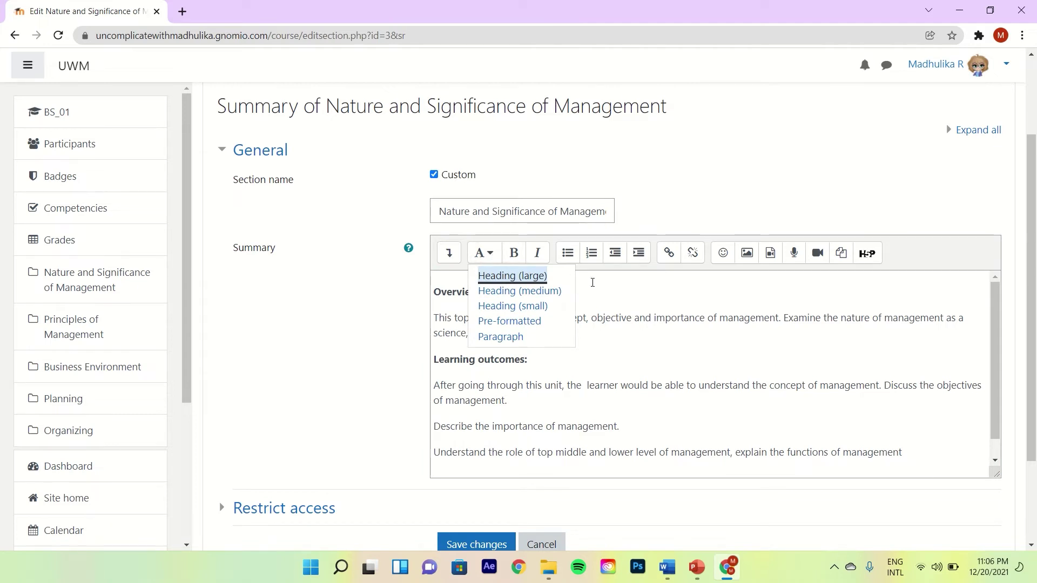
pyautogui.press('Escape')
pyautogui.moveTo(489, 292); pyautogui.dragTo(433, 293)
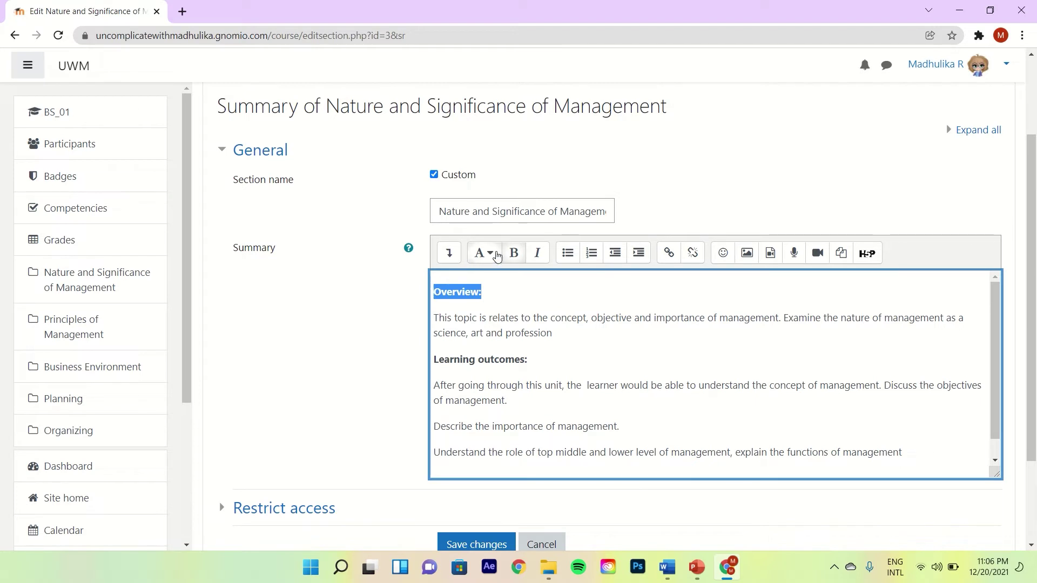
pyautogui.click(492, 253)
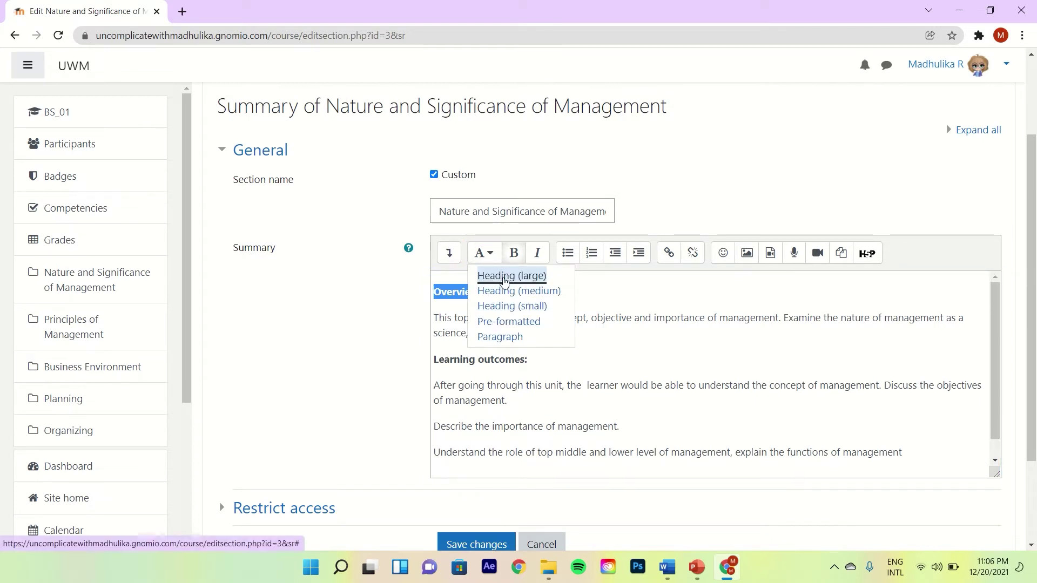
pyautogui.click(503, 277)
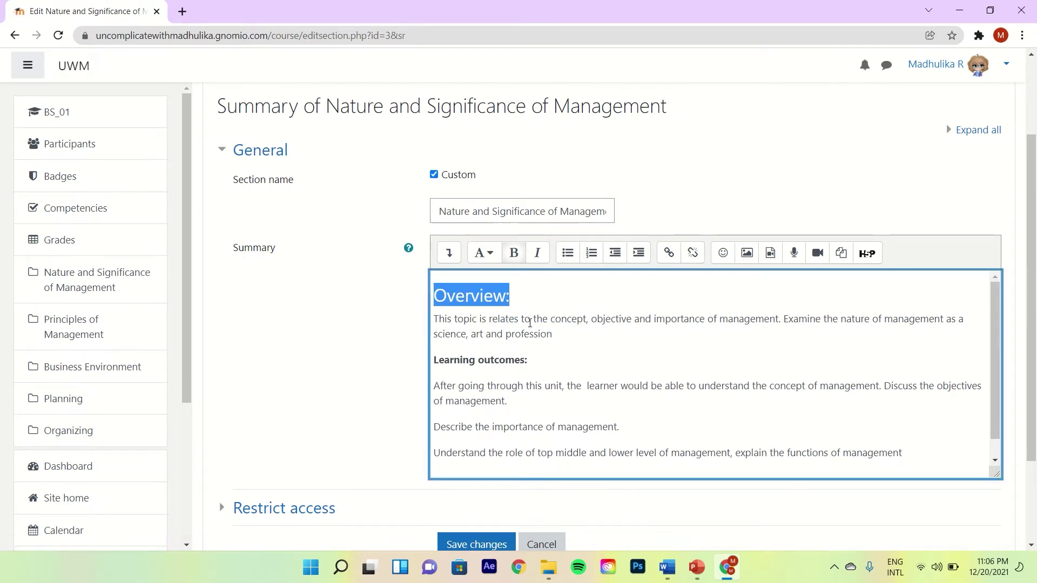
pyautogui.click(529, 322)
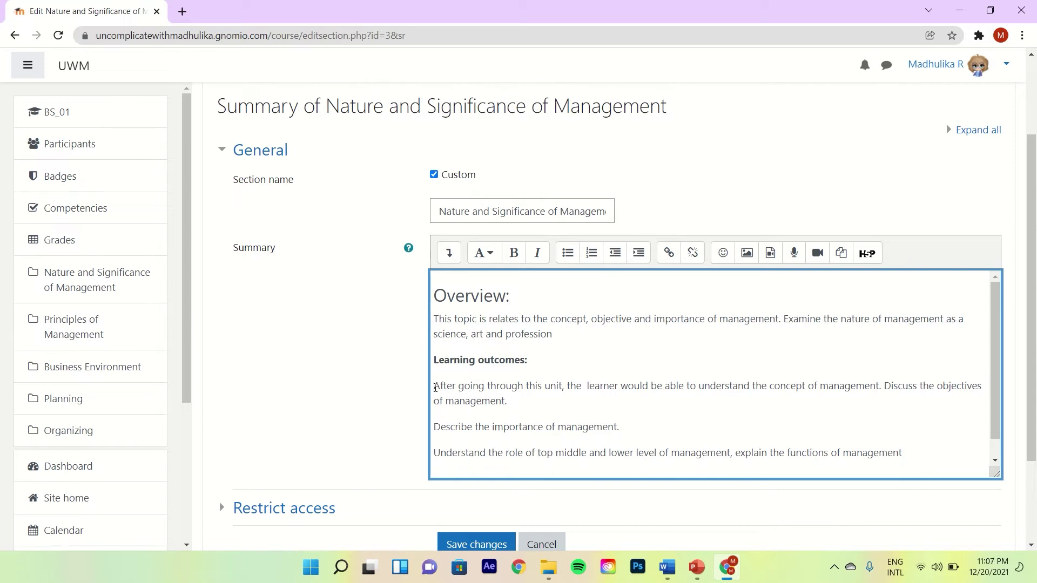
# Step: Format the learning outcomes as a bulleted list under a "Learning outcomes:" heading and save the topic changes
pyautogui.moveTo(434, 386); pyautogui.dragTo(876, 443)
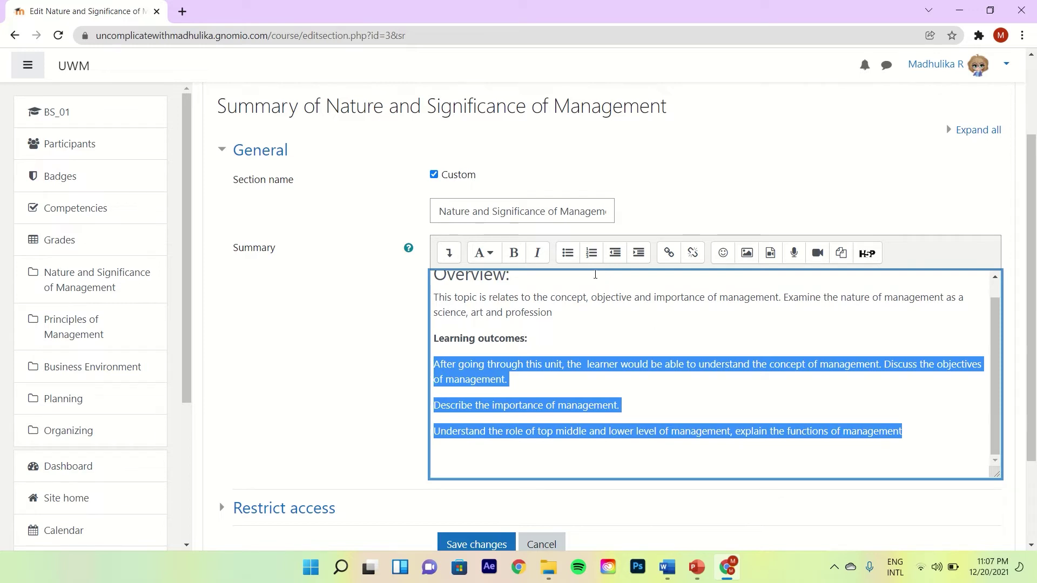
pyautogui.click(576, 255)
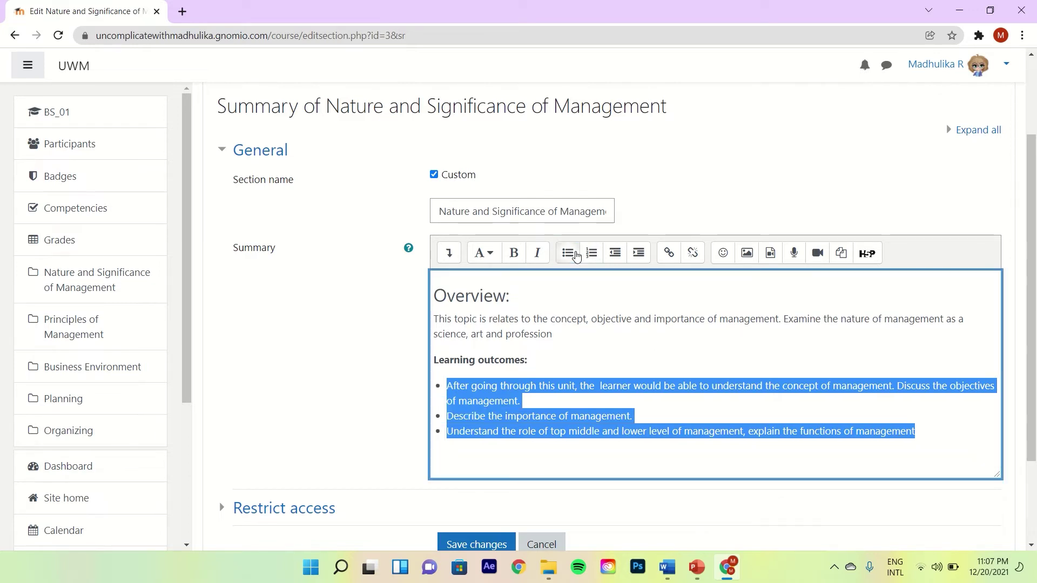
pyautogui.hotkey('ctrl', 'z')
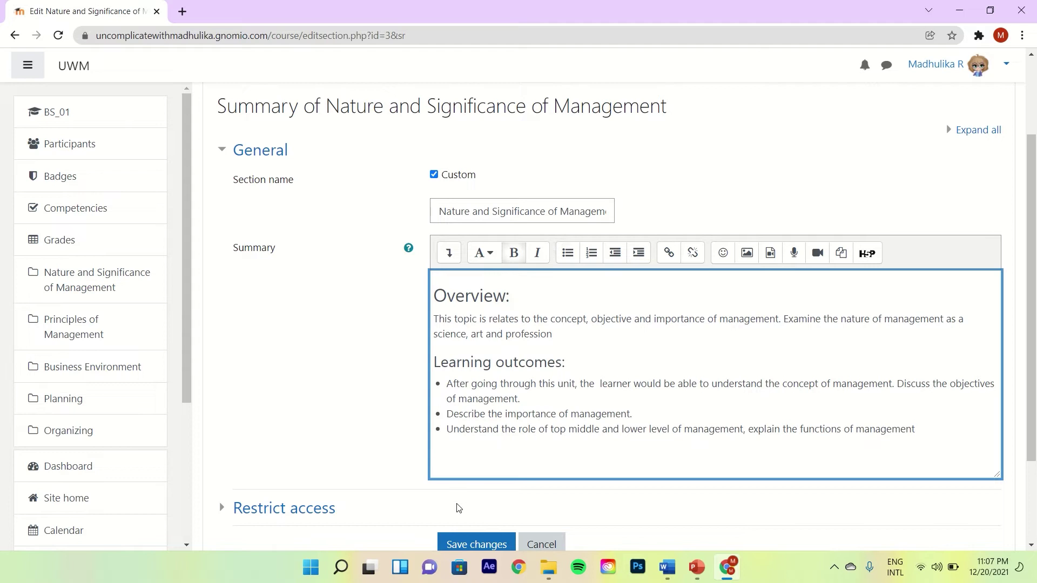
pyautogui.click(479, 543)
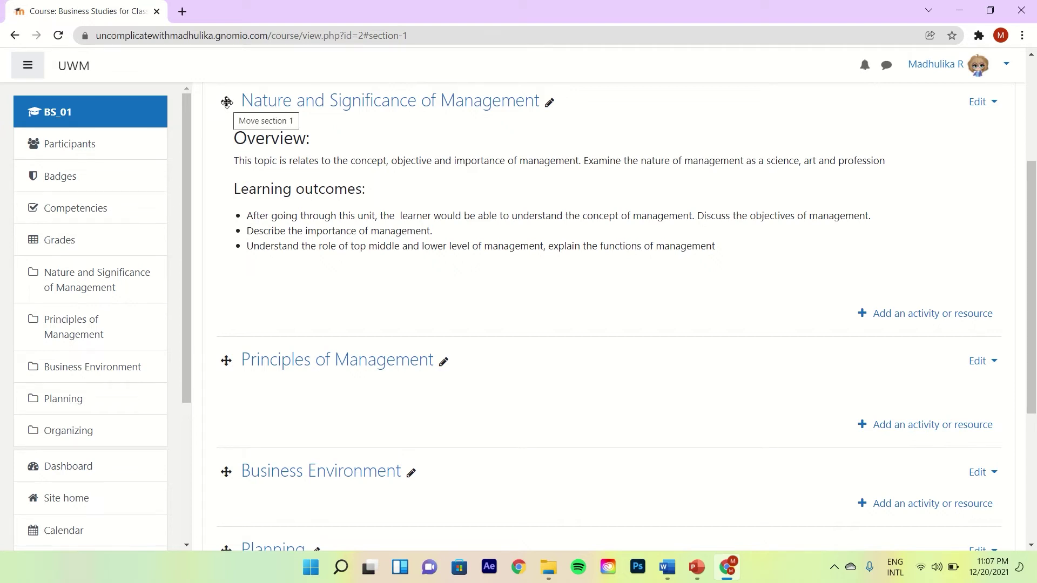
# Step: Move the Nature and Significance of Management topic below Principles of Management in the course
pyautogui.moveTo(227, 102); pyautogui.dragTo(268, 375)
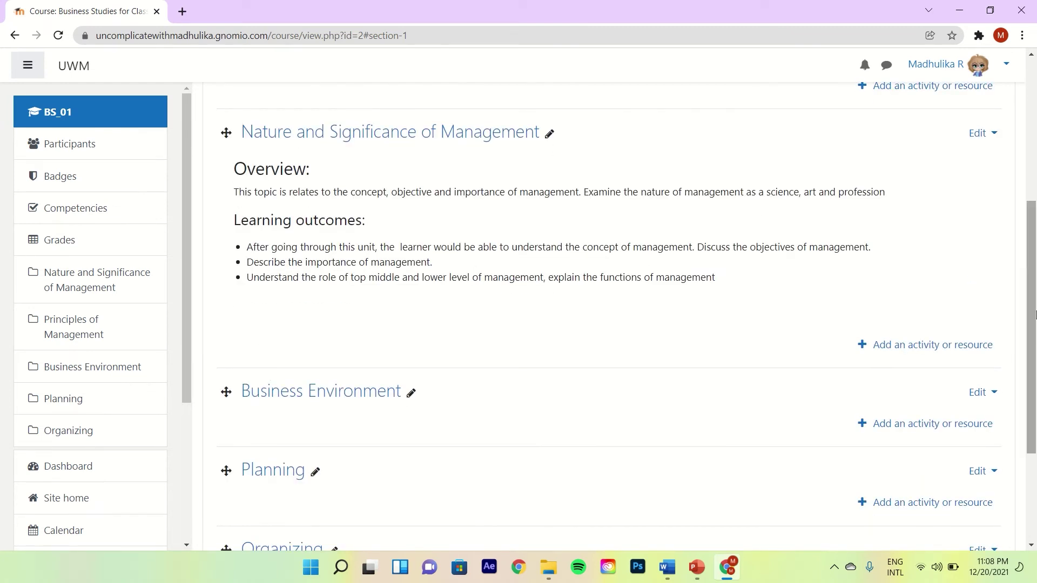
pyautogui.moveTo(1036, 294); pyautogui.dragTo(1029, 214)
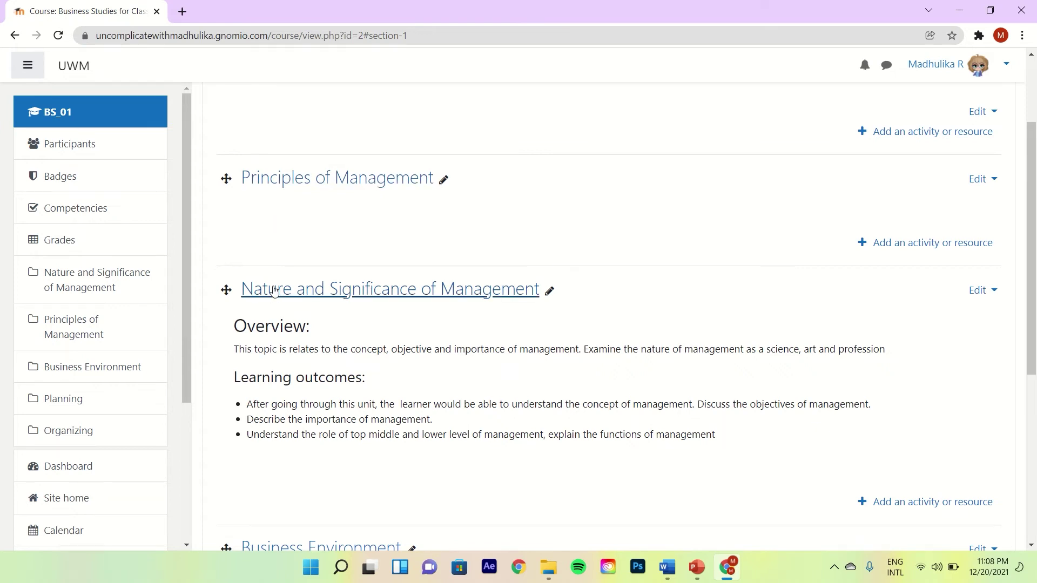
# Step: Edit the Principles of Management topic and fill its summary with the matching overview and learning outcomes from the Word document
pyautogui.click(980, 180)
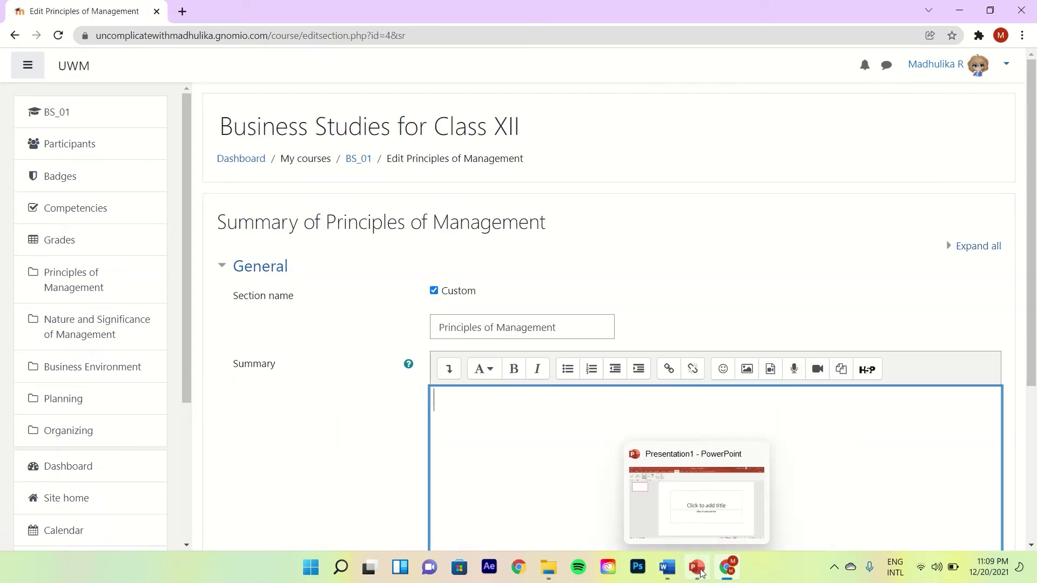
pyautogui.click(668, 567)
pyautogui.scroll(-4, 566, 413)
pyautogui.moveTo(313, 337); pyautogui.dragTo(513, 430)
pyautogui.hotkey('alt', 'Tab')
pyautogui.write('Overview: This topic is relates to the concept, nature, and significance of Principles of Management and these principles are guidelines for managerial decision making and action.  Learning outcomes: The student will be able to understand that these principles provide a useful understanding of business management.')
pyautogui.scroll(-2, 648, 410)
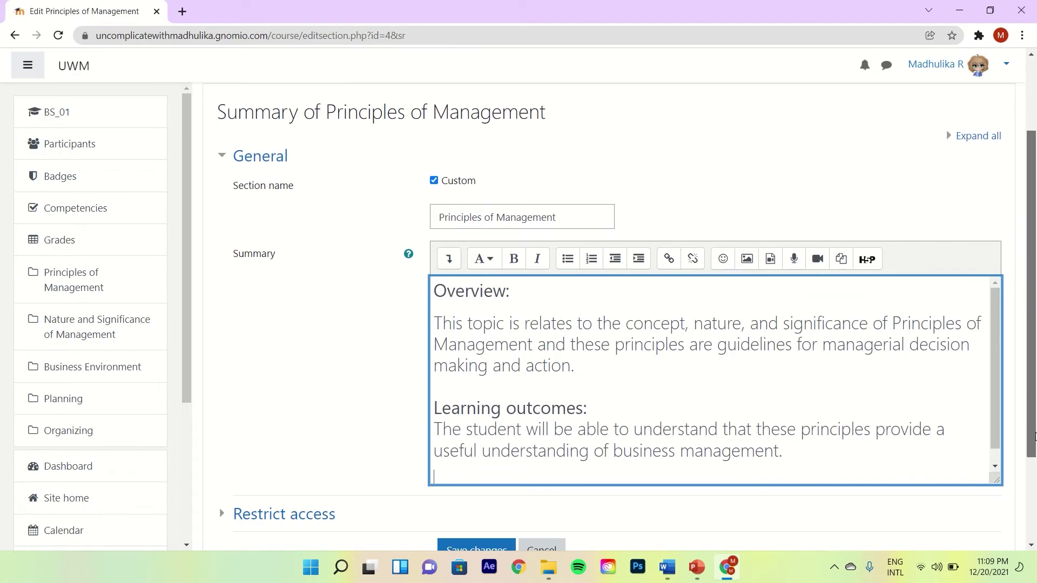
# Step: Set the overview and learning outcomes body text of the Principles of Management summary to Paragraph style and save the changes
pyautogui.moveTo(434, 323); pyautogui.dragTo(578, 365)
pyautogui.click(483, 259)
pyautogui.click(501, 340)
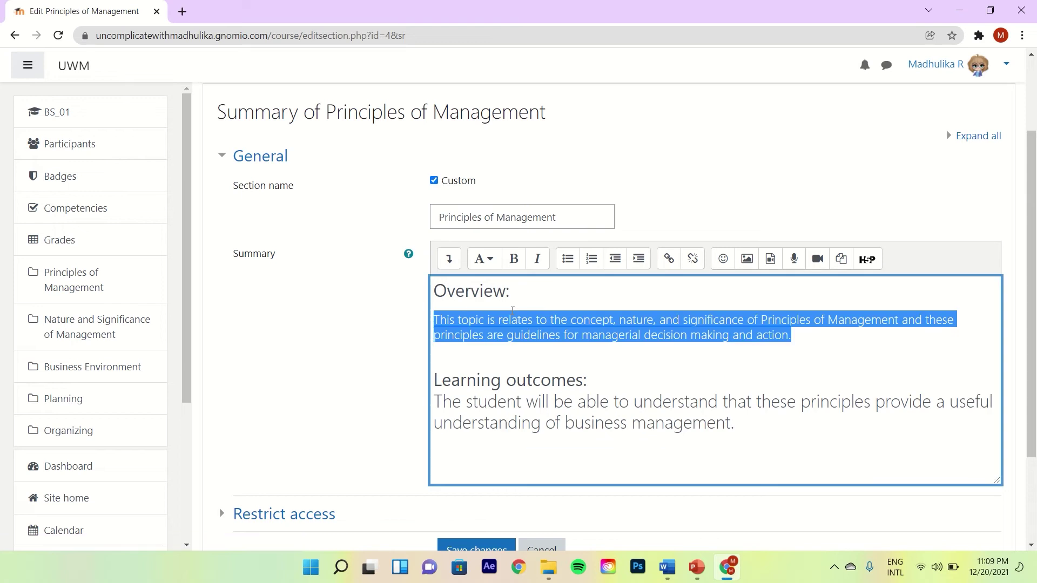
pyautogui.moveTo(434, 401); pyautogui.dragTo(672, 480)
pyautogui.click(500, 266)
pyautogui.click(501, 340)
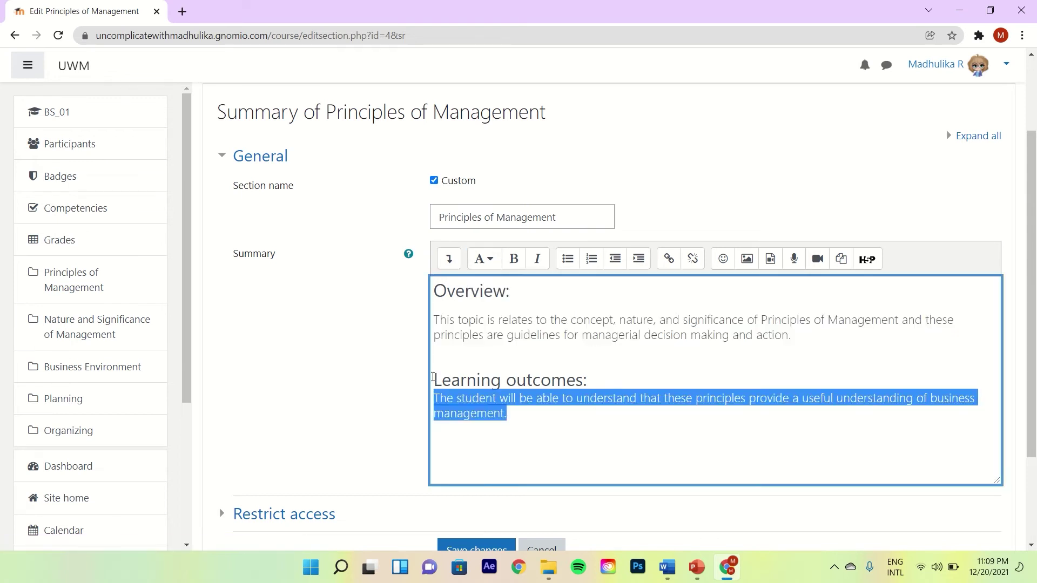
pyautogui.click(475, 548)
pyautogui.scroll(-2, 997, 267)
pyautogui.scroll(2, 997, 267)
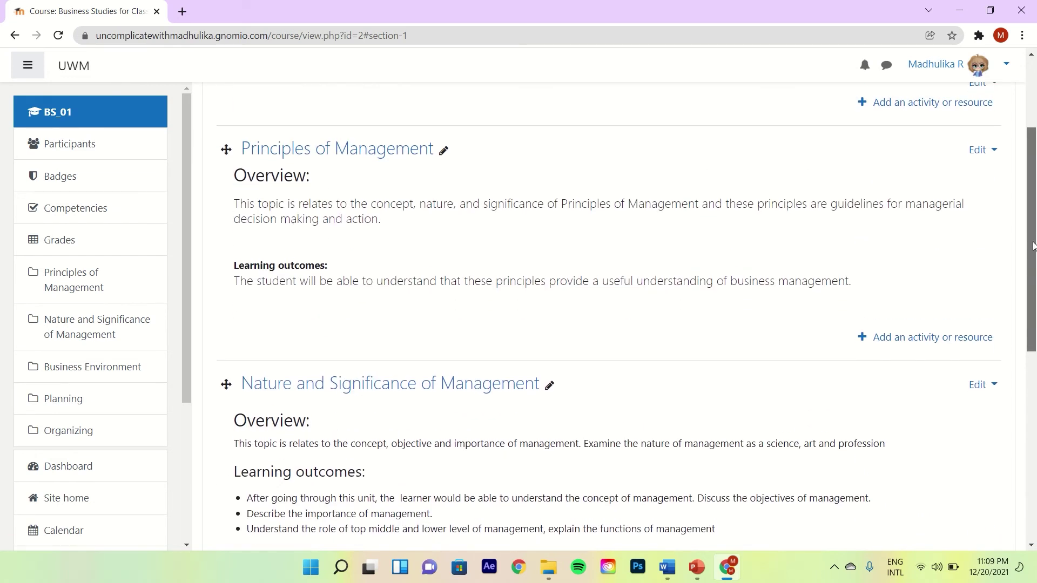
# Step: Open the edit form of the Business Environment topic at its summary field
pyautogui.scroll(-6, 994, 281)
pyautogui.click(991, 288)
pyautogui.click(945, 310)
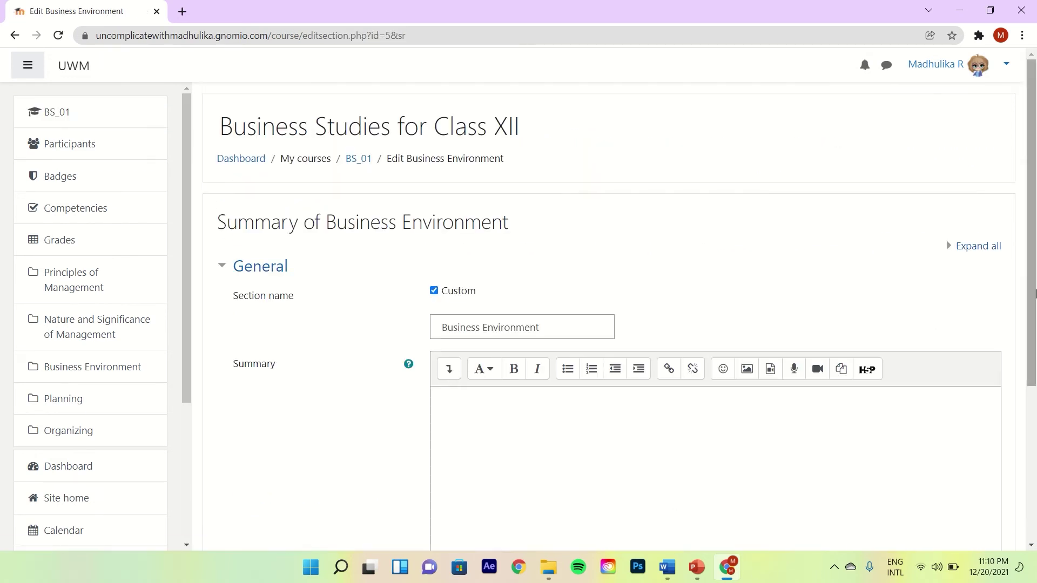
pyautogui.scroll(-3, 670, 411)
# Step: Copy the Business Environment overview and learning outcomes from the Word document and paste them into the topic summary in Chrome
pyautogui.click(672, 577)
pyautogui.scroll(-8, 306, 210)
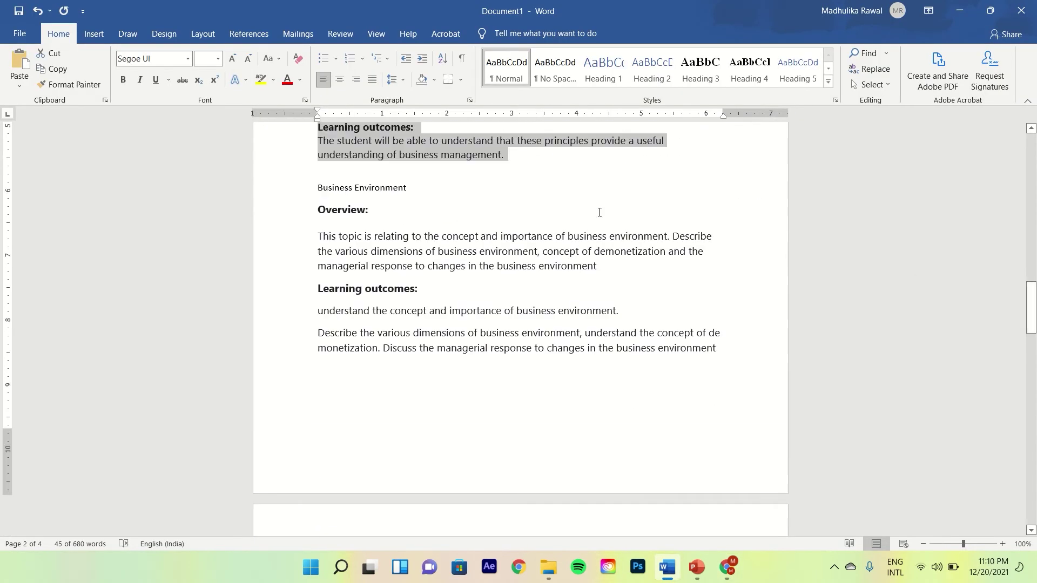
pyautogui.moveTo(306, 210); pyautogui.dragTo(711, 376)
pyautogui.hotkey('ctrl', 'c')
pyautogui.hotkey('alt', 'Tab')
pyautogui.click(664, 385)
pyautogui.hotkey('ctrl', 'v')
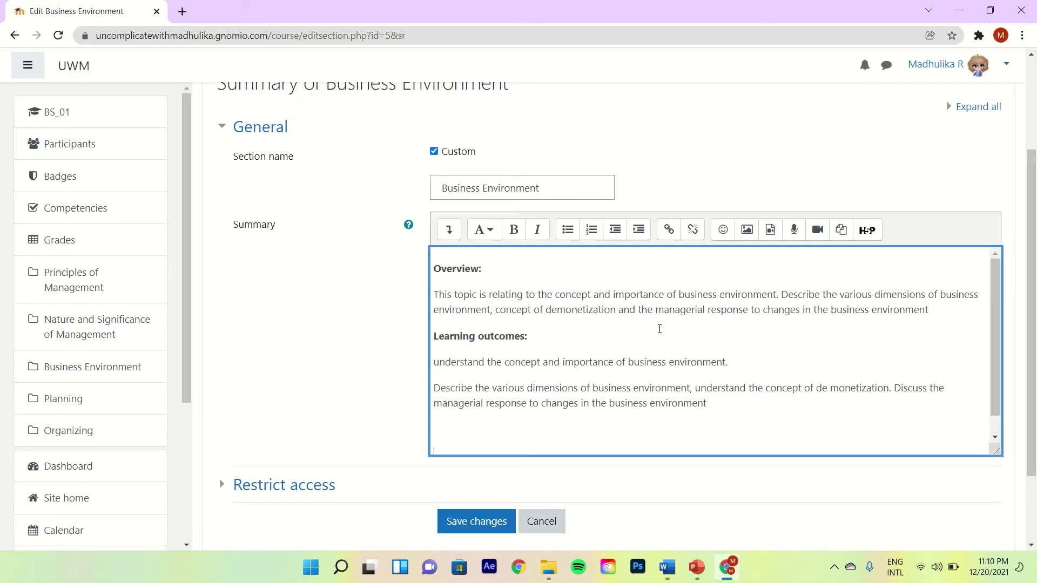
# Step: Split the last Business Environment learning outcomes paragraph into separate lines, ending the first with a full stop and capitalising "Understand"
pyautogui.click(692, 388)
pyautogui.write('.')
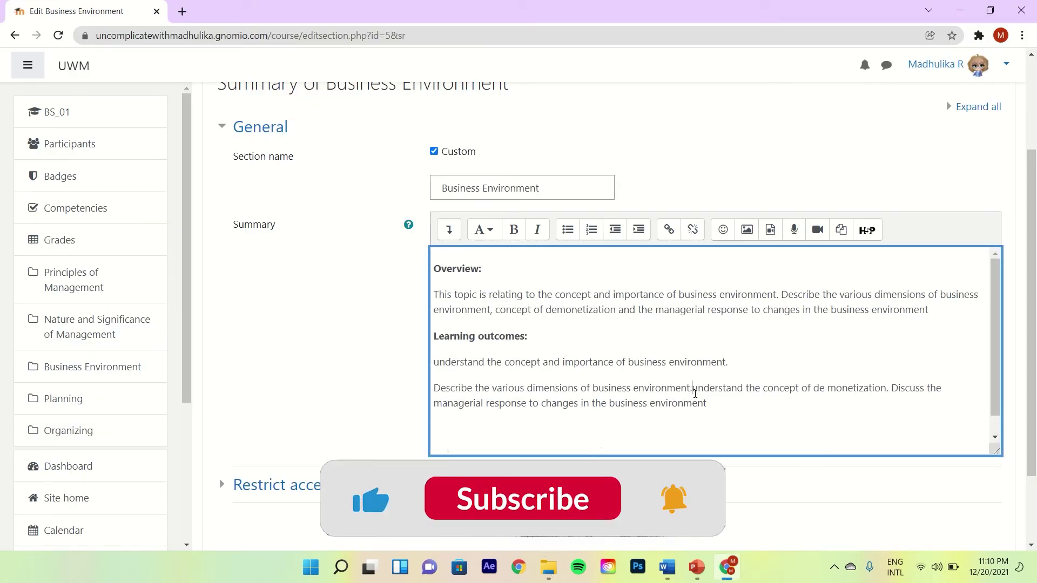
pyautogui.press('Return')
pyautogui.press('Delete')
pyautogui.write('U')
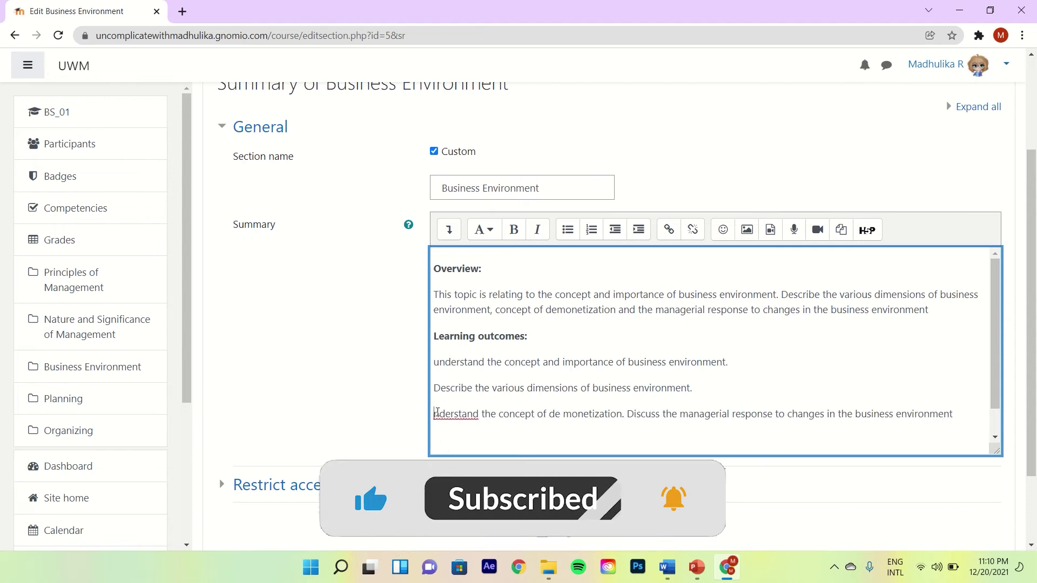
pyautogui.click(632, 415)
pyautogui.press('Return')
# Step: Turn the Business Environment learning outcomes into a bulleted list and remove the empty last item
pyautogui.moveTo(434, 361); pyautogui.dragTo(627, 464)
pyautogui.click(568, 230)
pyautogui.click(686, 435)
pyautogui.press('BackSpace')
# Step: Correct the split word to "demonetization", give the "Overview:" line the Heading (medium) style, and save the Business Environment topic
pyautogui.click(584, 393)
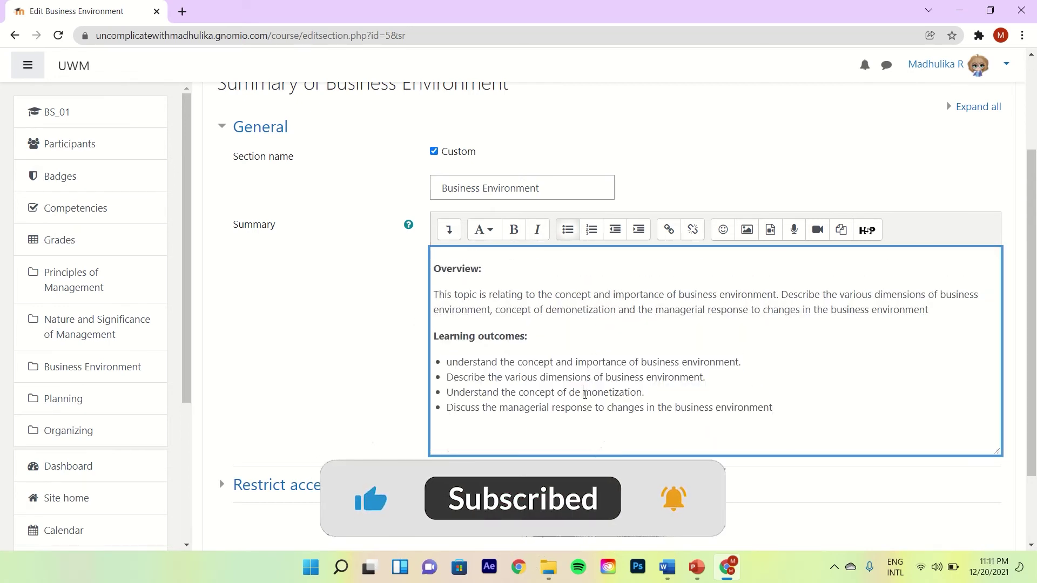
pyautogui.click(519, 266)
pyautogui.click(475, 546)
# Step: Open the Planning topic for editing and fill its summary with the Planning overview and learning outcomes from the Word document
pyautogui.scroll(9, 750, 313)
pyautogui.scroll(-9, 751, 313)
pyautogui.click(982, 372)
pyautogui.click(945, 398)
pyautogui.click(668, 567)
pyautogui.moveTo(1031, 307); pyautogui.dragTo(1032, 347)
pyautogui.moveTo(357, 291); pyautogui.dragTo(614, 427)
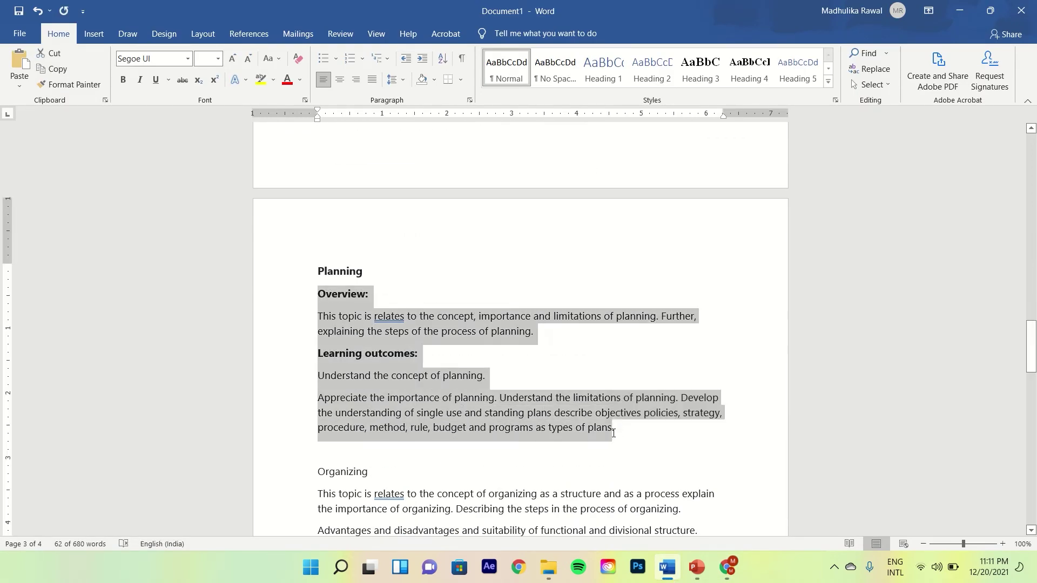
pyautogui.hotkey('alt', 'Tab')
# Step: Apply the Heading (medium) style to the "Overview:" line of the Planning summary and save the changes
pyautogui.moveTo(480, 409); pyautogui.dragTo(414, 376)
pyautogui.click(484, 369)
pyautogui.click(505, 405)
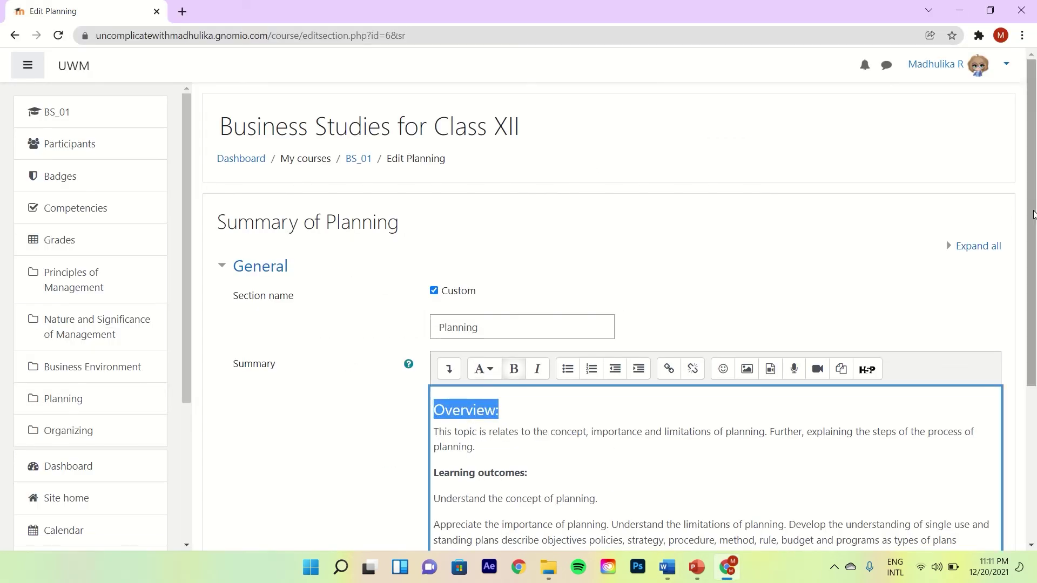
pyautogui.scroll(-3, 453, 362)
pyautogui.click(484, 490)
# Step: Open the Organizing topic for editing and paste the Organizing overview and outcomes from the Word document into its summary
pyautogui.click(979, 375)
pyautogui.click(956, 386)
pyautogui.click(669, 579)
pyautogui.moveTo(317, 488); pyautogui.dragTo(625, 503)
pyautogui.hotkey('ctrl', 'c')
pyautogui.hotkey('alt', 'Tab')
pyautogui.hotkey('ctrl', 'v')
# Step: Remove the extra blank space before the "Outcomes:" line in the Organizing summary
pyautogui.scroll(-3, 622, 498)
pyautogui.click(437, 448)
pyautogui.press('BackSpace')
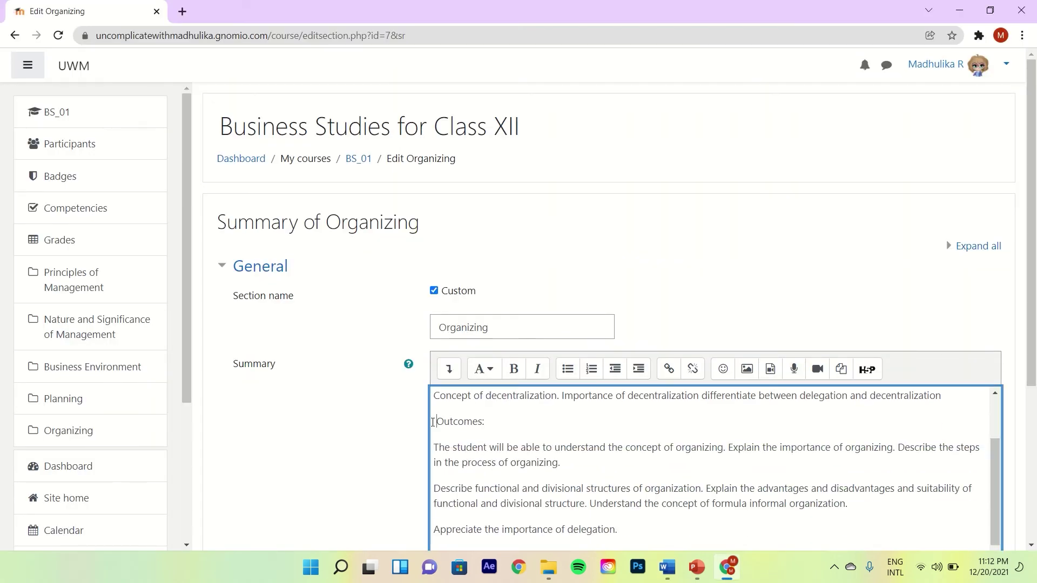
# Step: Add an "Overview:" line at the start of the Organizing summary and give it the Heading (large) style
pyautogui.moveTo(996, 460); pyautogui.dragTo(996, 404)
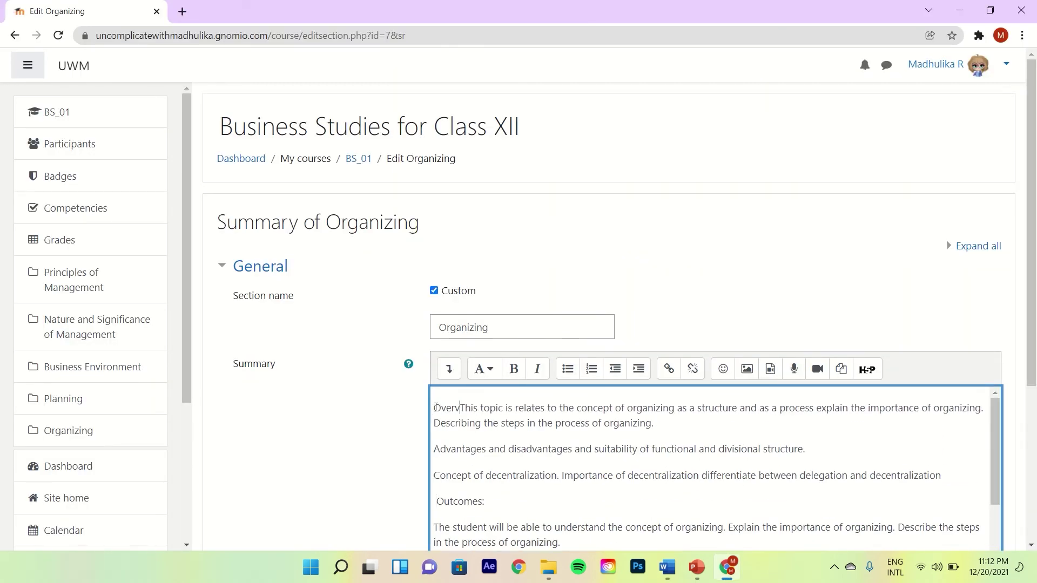
pyautogui.write(':')
pyautogui.press('Return')
pyautogui.click(483, 369)
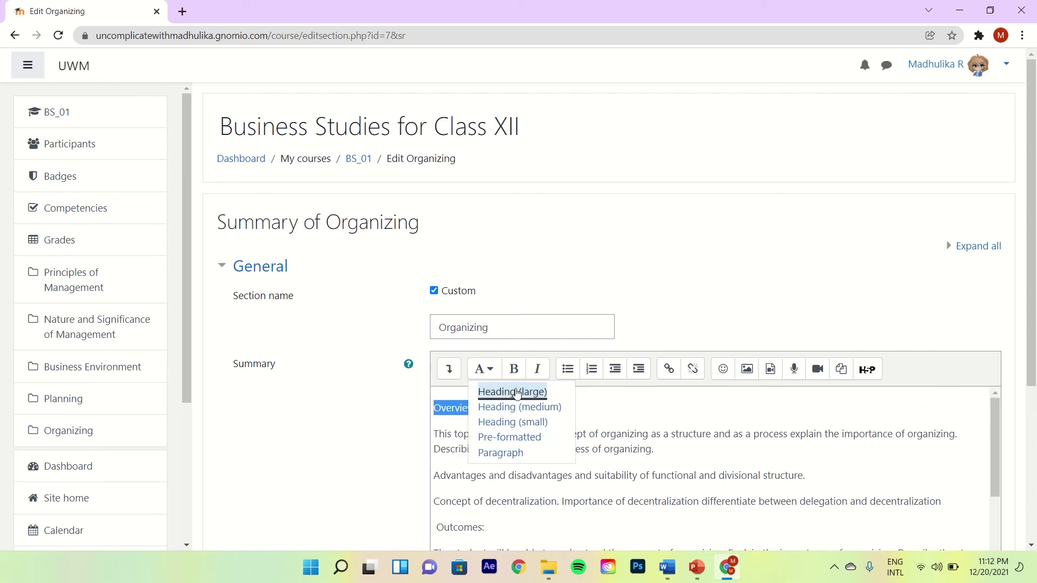
pyautogui.click(513, 395)
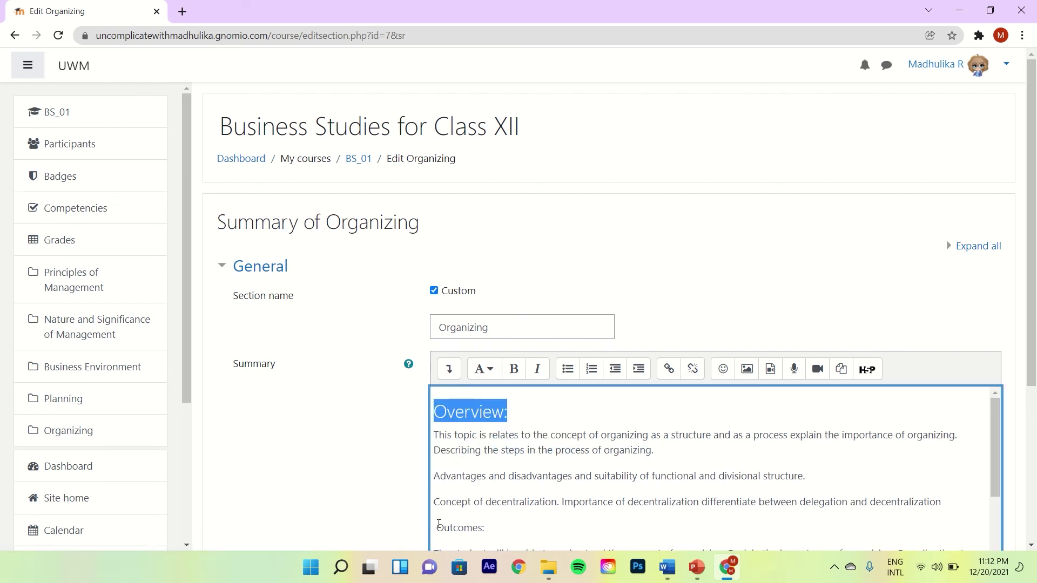
# Step: Extend the bold "Outcomes:" title in the Organizing summary to "Learning Outcomes:" and select the added word
pyautogui.scroll(-3, 999, 473)
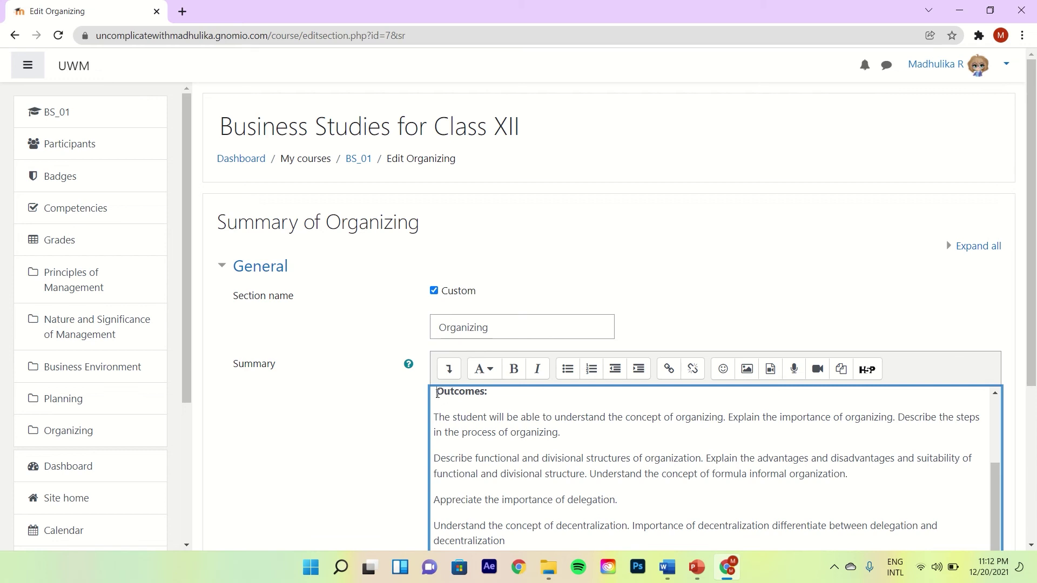
pyautogui.click(438, 393)
pyautogui.write('Learning')
pyautogui.scroll(3, 456, 397)
pyautogui.doubleClick(453, 527)
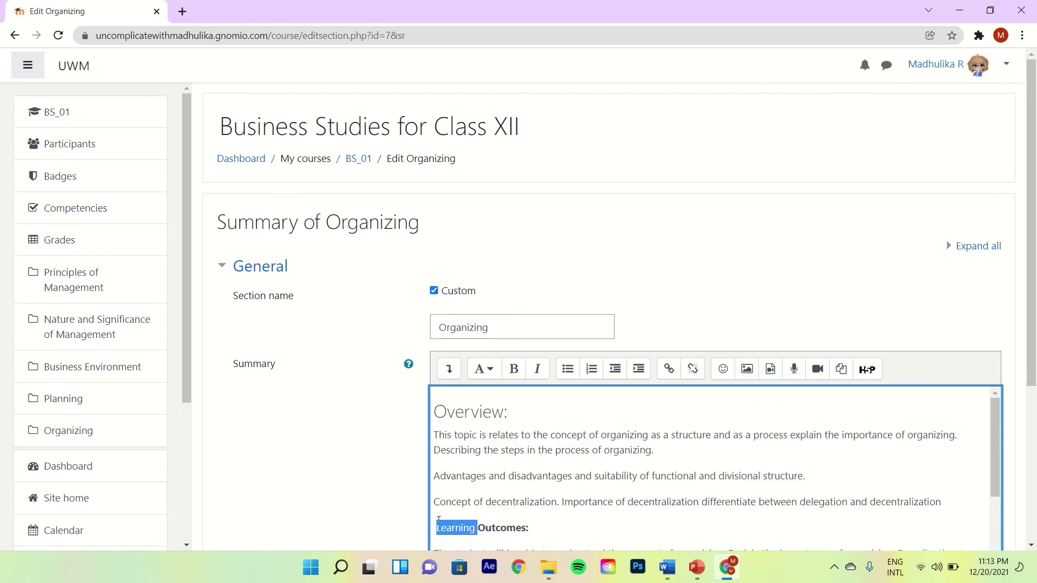
# Step: Select the learning outcomes text at the end of the Organizing summary and save the topic changes
pyautogui.scroll(-4, 518, 486)
pyautogui.moveTo(508, 521); pyautogui.dragTo(430, 442)
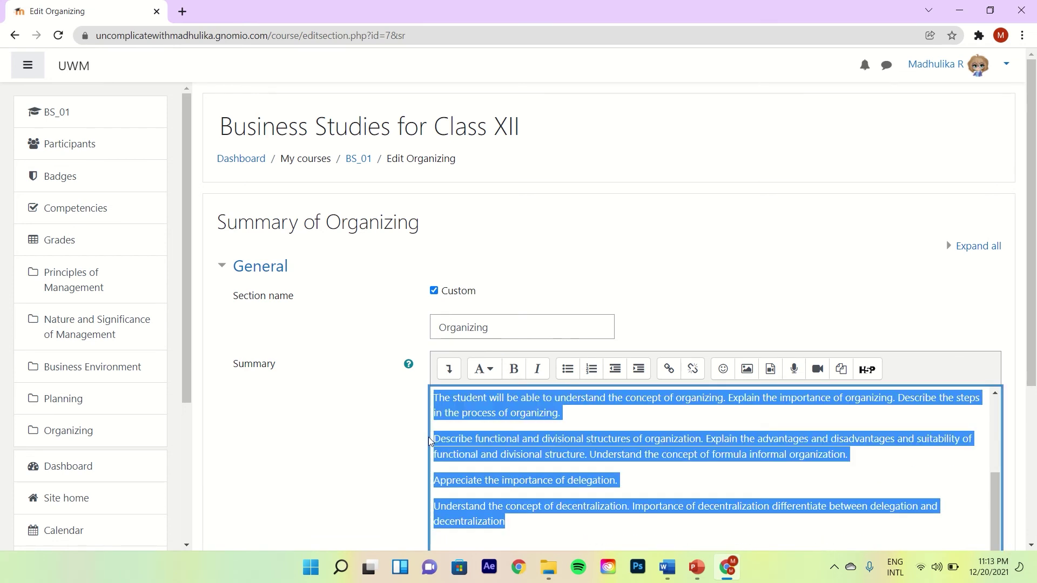
pyautogui.scroll(-4, 474, 456)
pyautogui.click(475, 456)
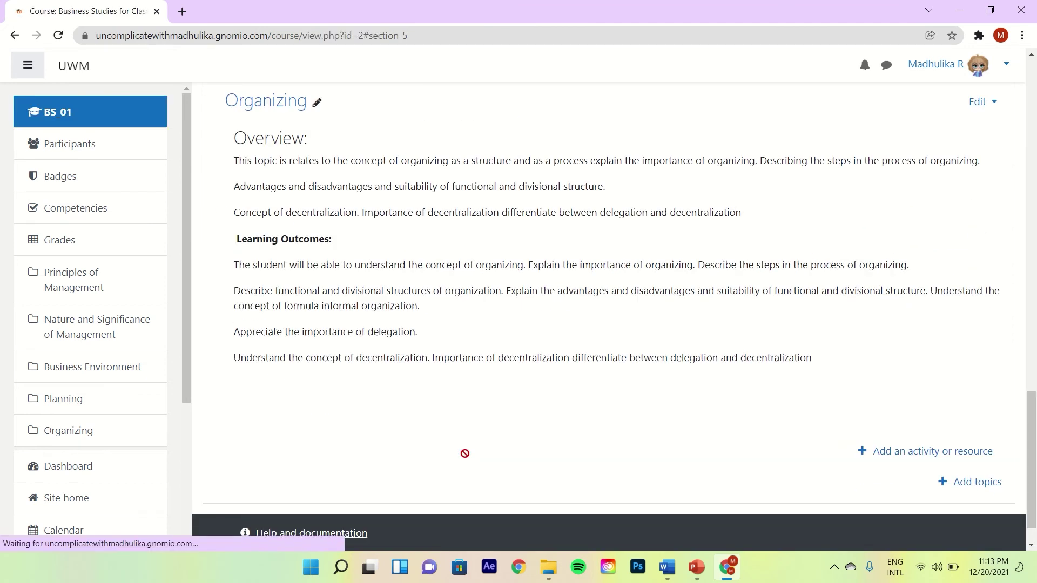
# Step: Turn editing off for the Business Studies for Class XII course and review its topic summaries
pyautogui.moveTo(1033, 420); pyautogui.dragTo(1030, 172)
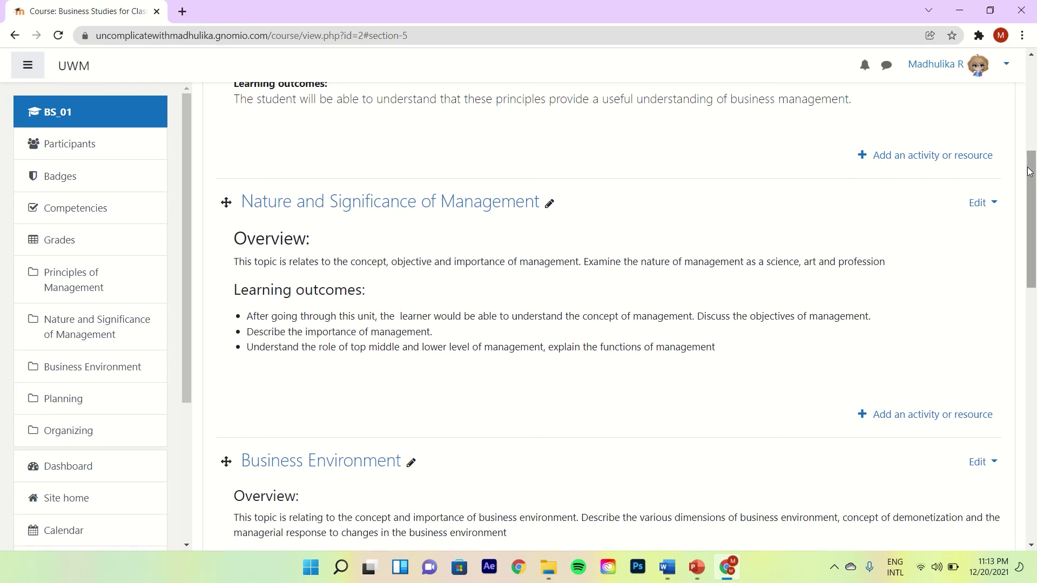
pyautogui.moveTo(1030, 172); pyautogui.dragTo(1035, 81)
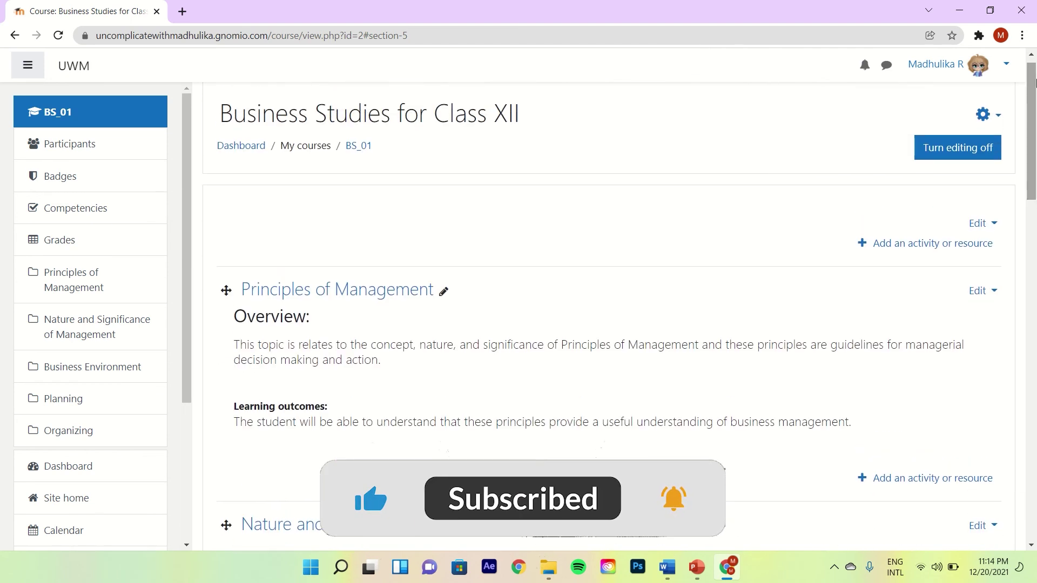
pyautogui.click(952, 148)
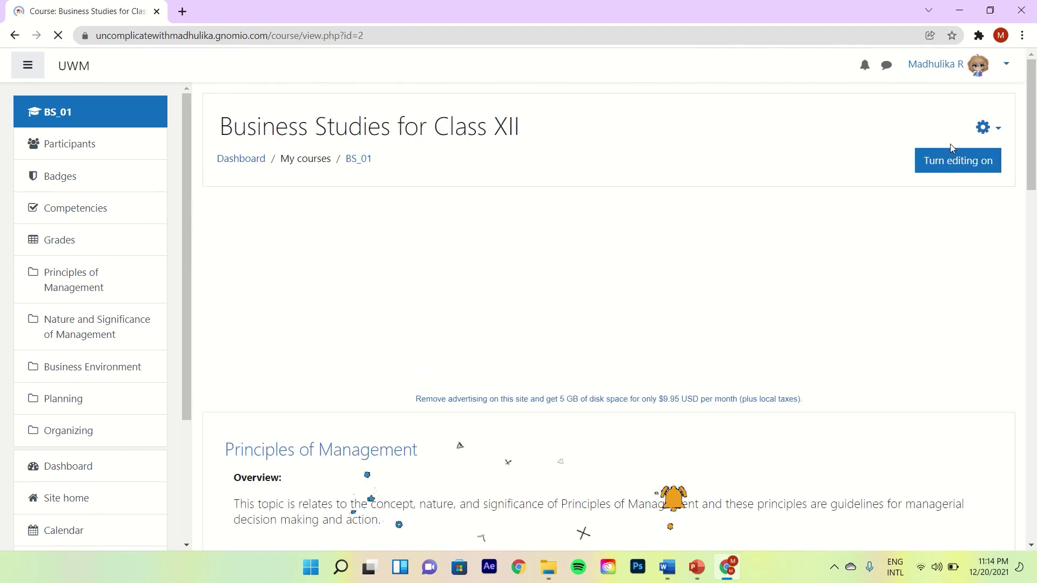
pyautogui.moveTo(1033, 159); pyautogui.dragTo(1036, 279)
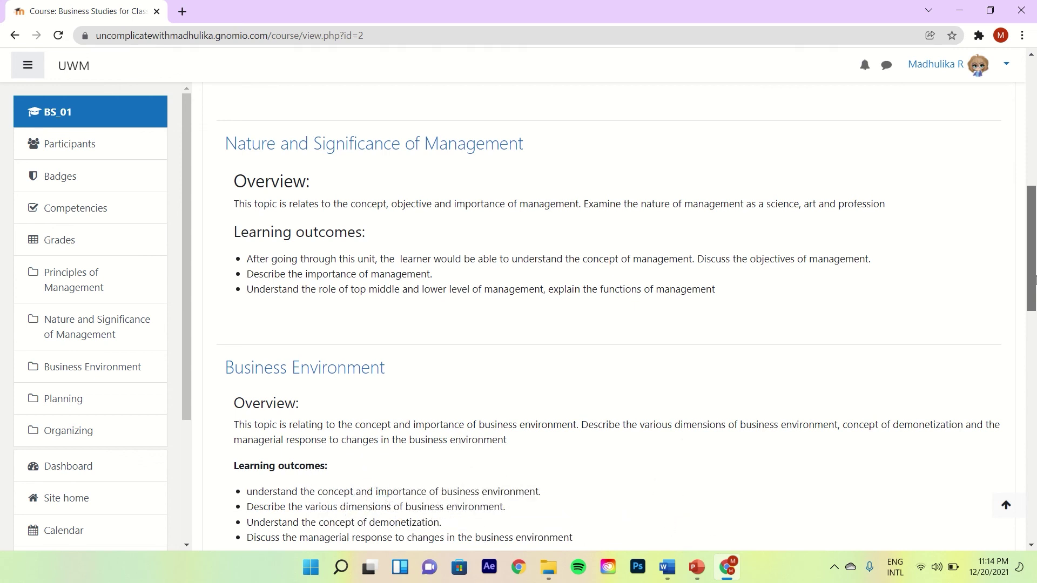